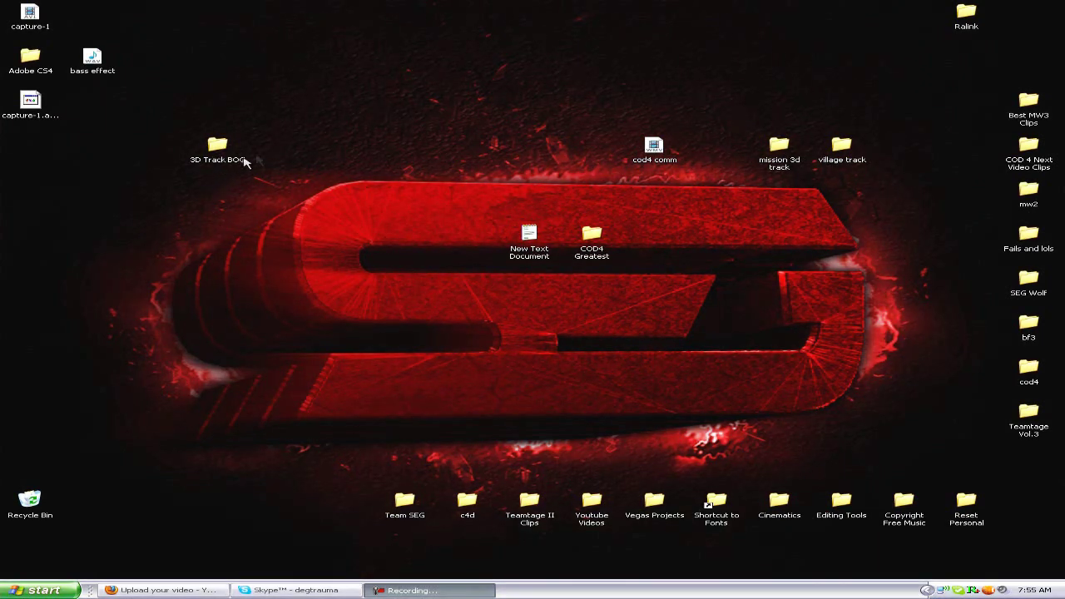
Open the 3D Track BOG folder and look through New Folder's image frames
{"action": "left_click", "coordinate": [316, 117]}
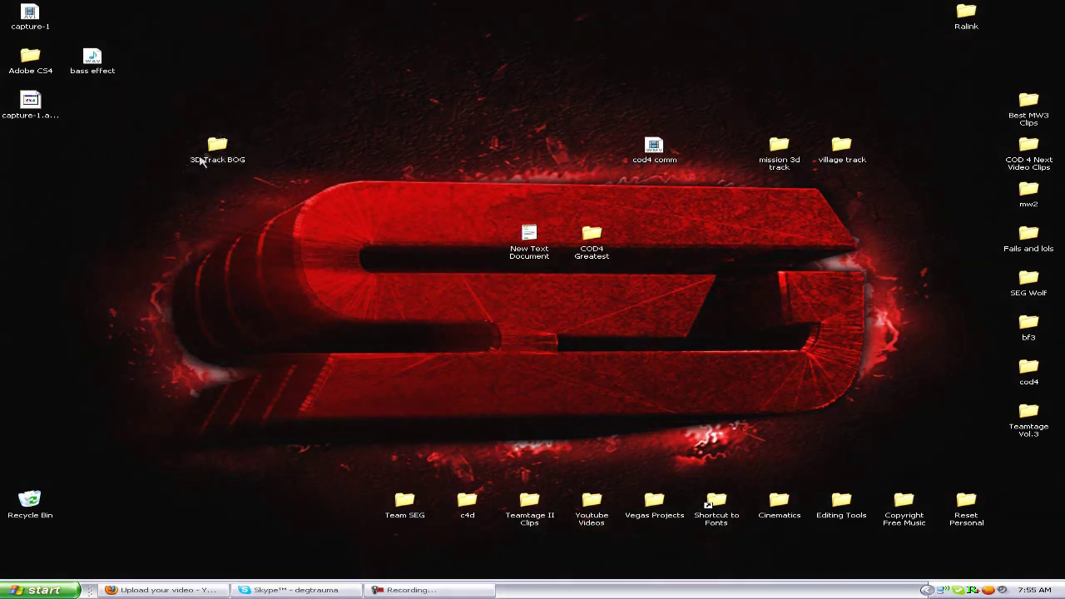
{"action": "left_click", "coordinate": [200, 161]}
{"action": "double_click", "coordinate": [214, 157]}
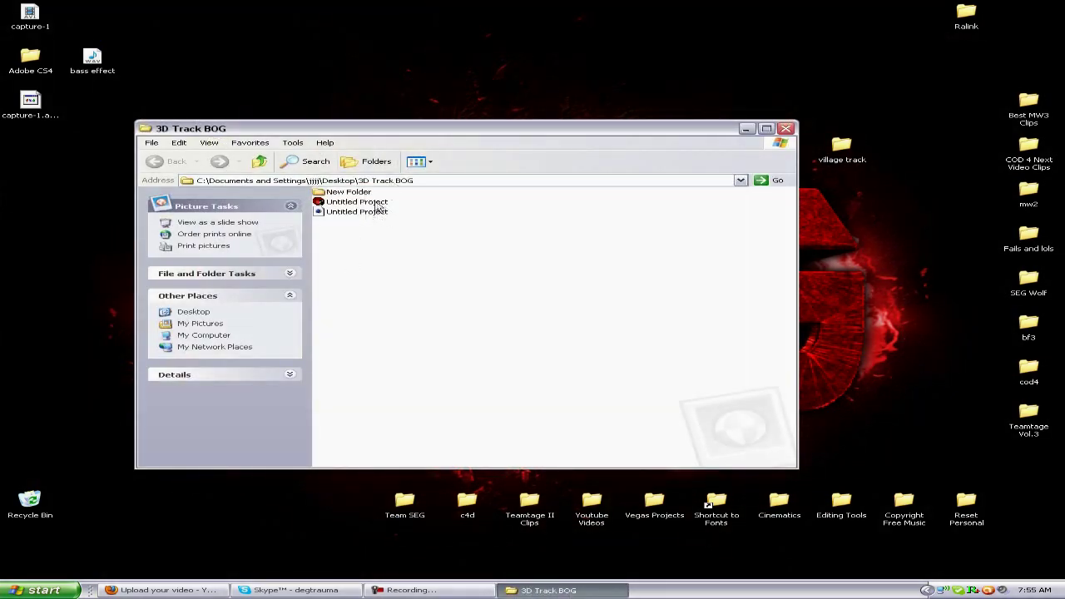
{"action": "double_click", "coordinate": [366, 193]}
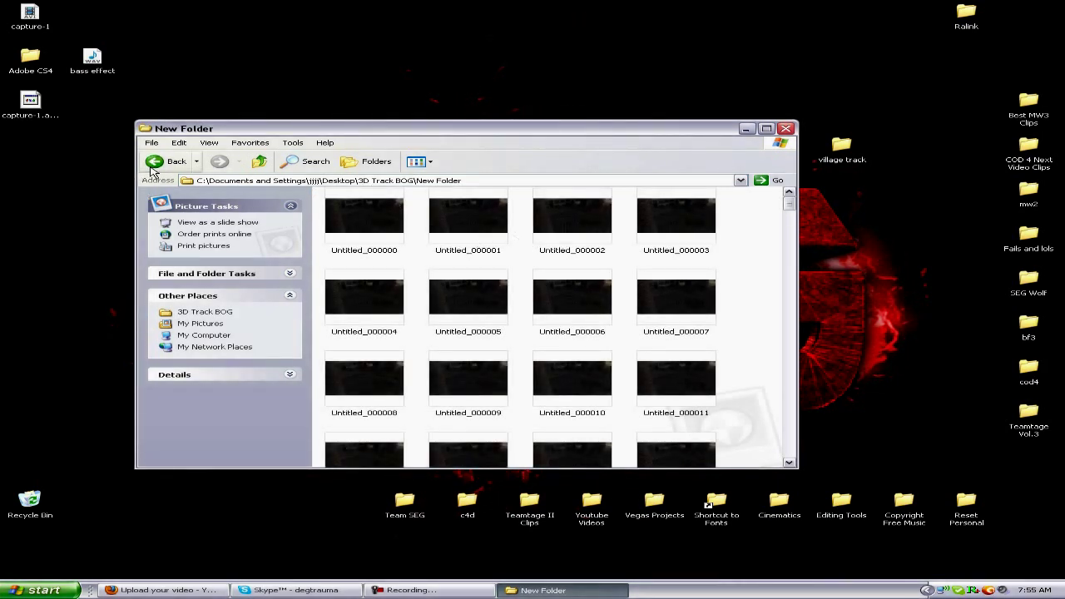
{"action": "left_click", "coordinate": [154, 161]}
Launch boujou by opening the Untitled Project file in 3D Track BOG
{"action": "left_click", "coordinate": [331, 203]}
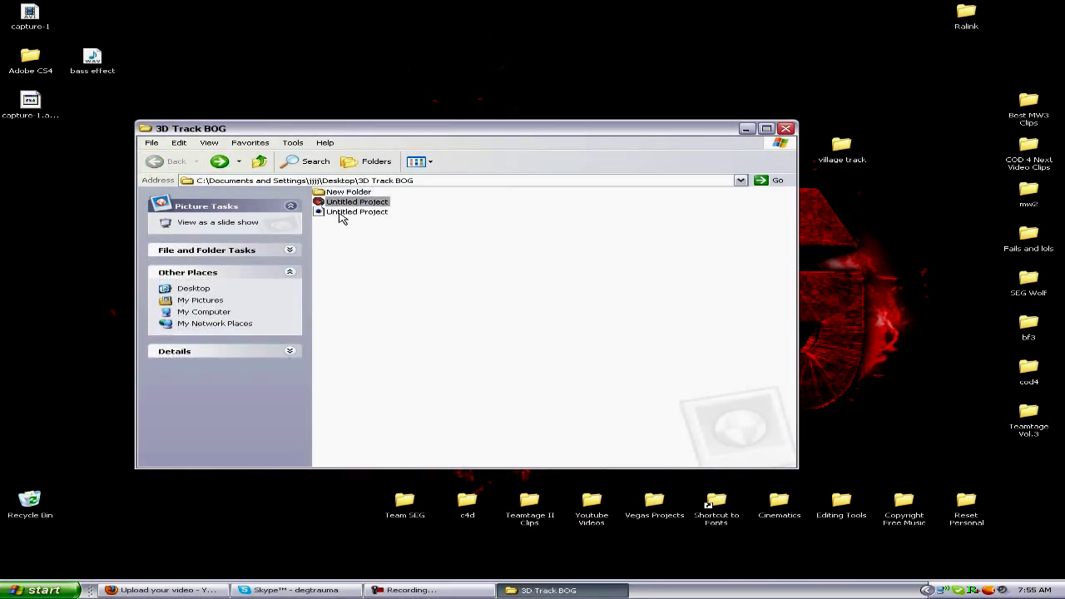
{"action": "left_click", "coordinate": [341, 213]}
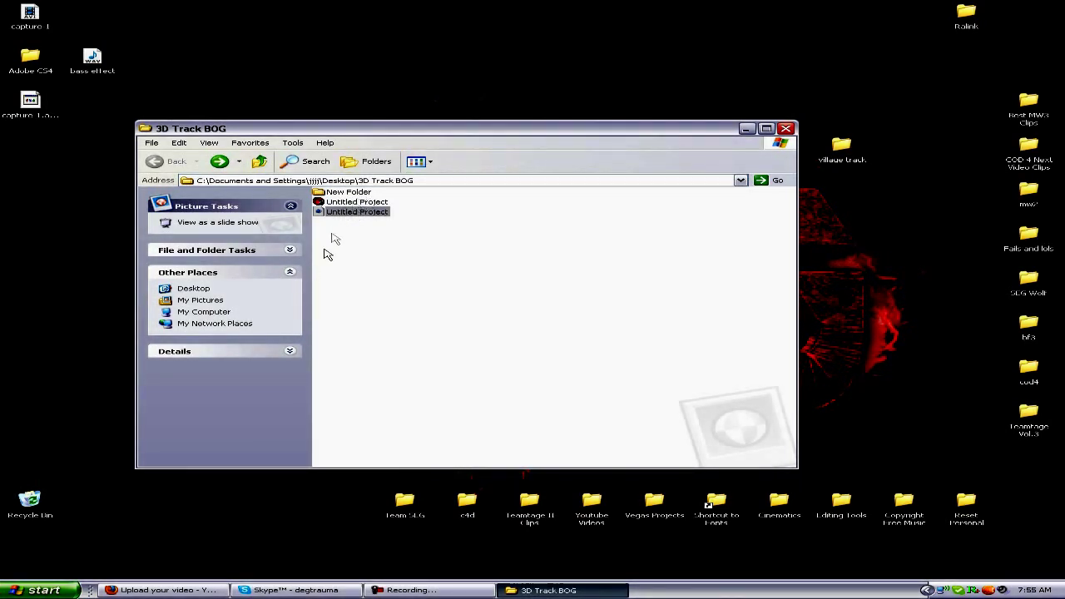
{"action": "left_click", "coordinate": [355, 204]}
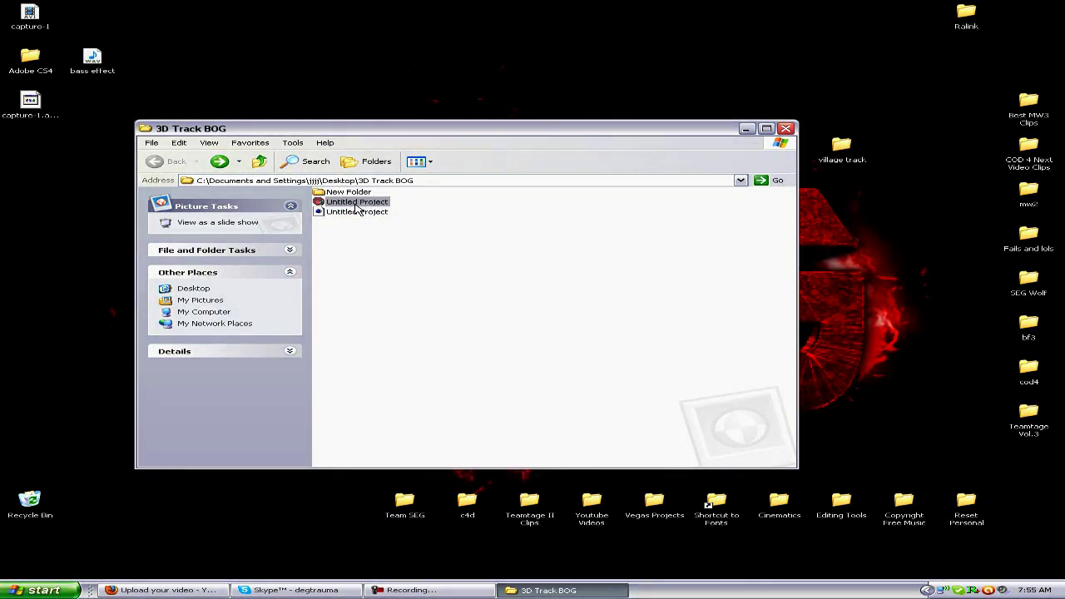
{"action": "double_click", "coordinate": [356, 206]}
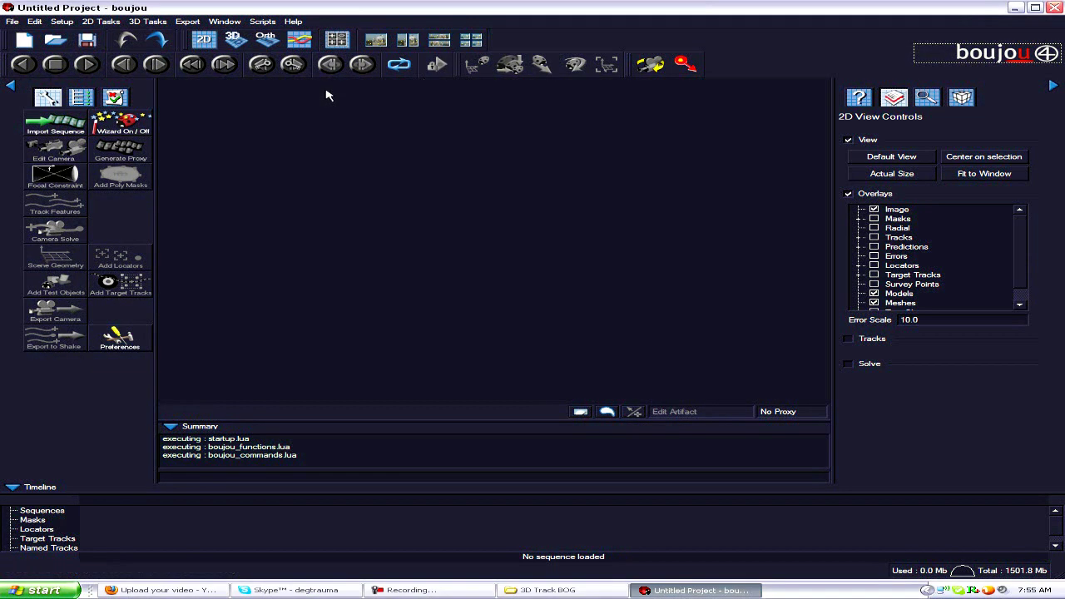
Load Untitled Project.bpj from Desktop > 3D Track BOG with its footage and camera solve
{"action": "left_click", "coordinate": [12, 21]}
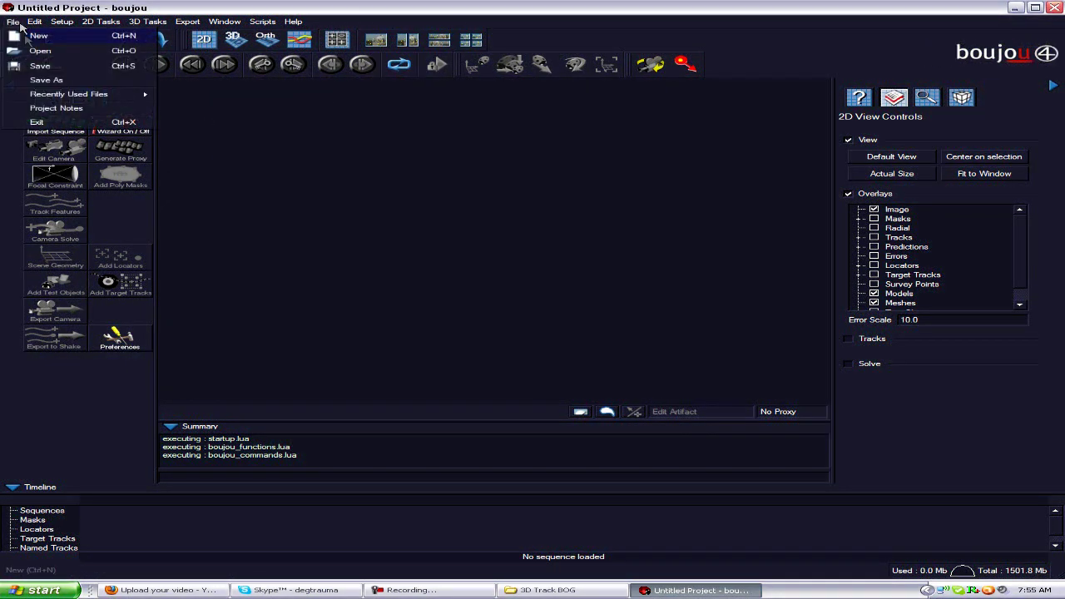
{"action": "left_click", "coordinate": [44, 51]}
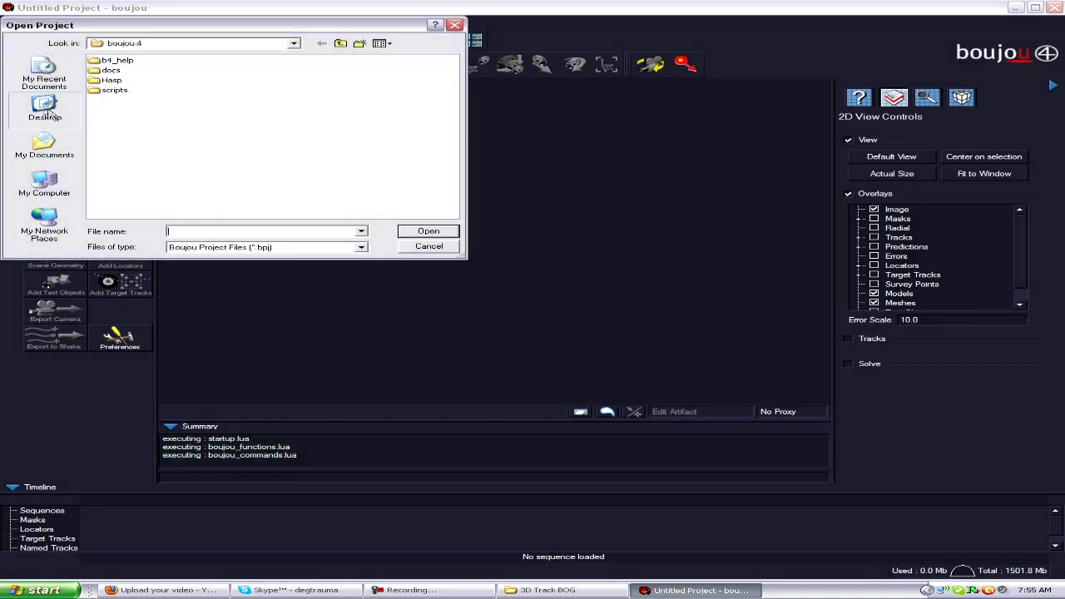
{"action": "double_click", "coordinate": [129, 90]}
{"action": "double_click", "coordinate": [135, 72]}
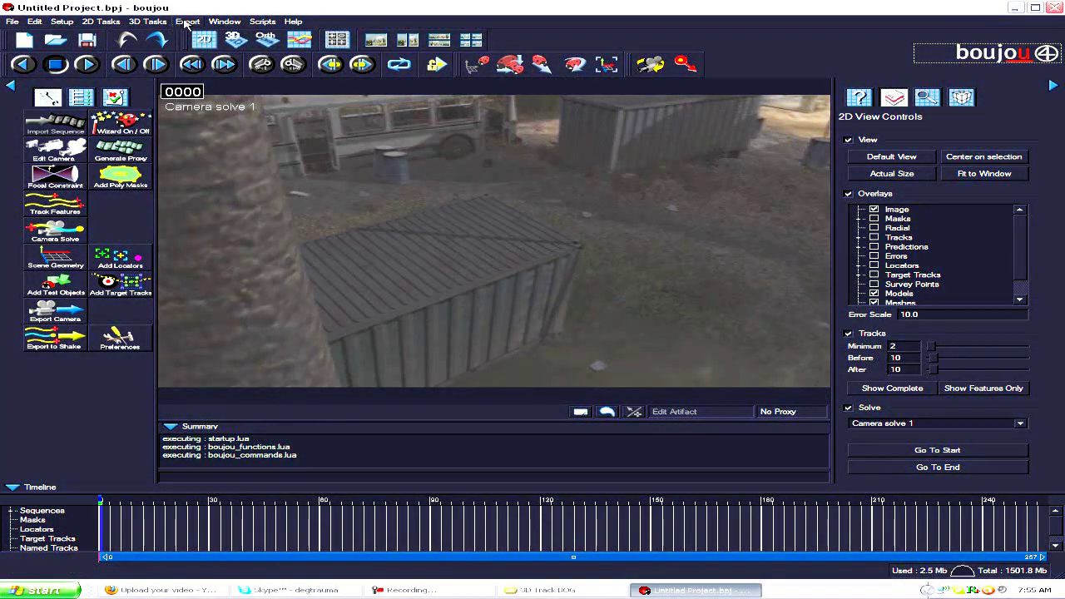
Confirm Cinema 4D is the camera solve export format, then cancel the export
{"action": "left_click", "coordinate": [187, 22]}
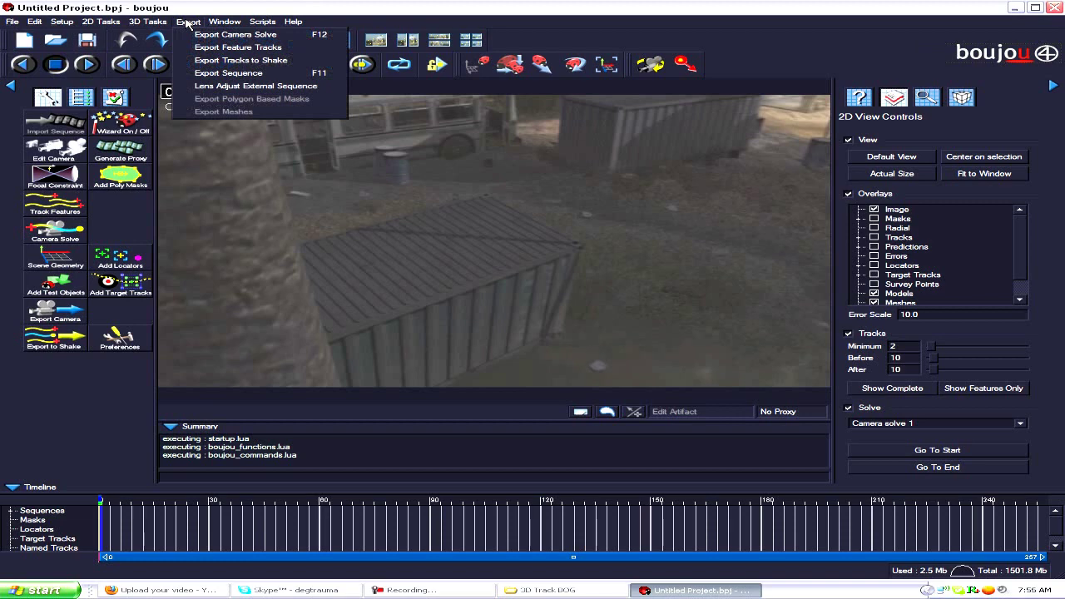
{"action": "left_click", "coordinate": [250, 34]}
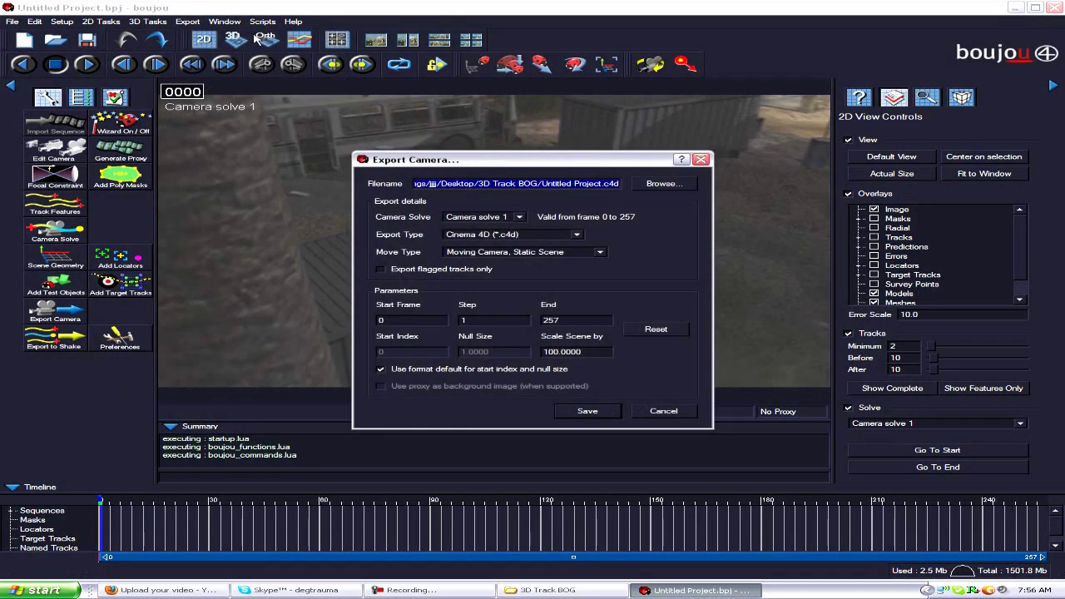
{"action": "left_click", "coordinate": [575, 234]}
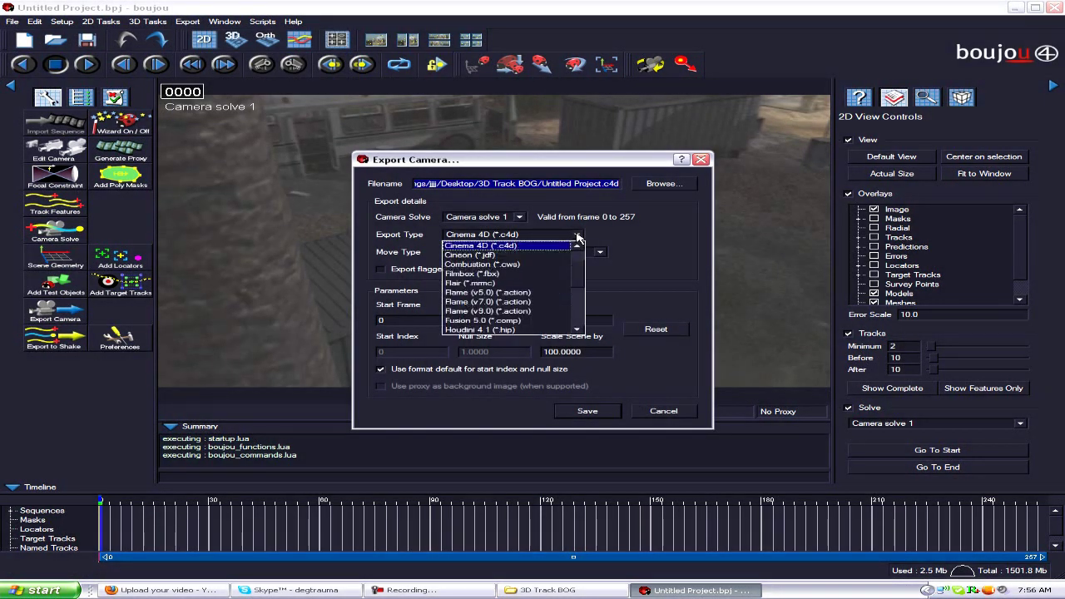
{"action": "left_click", "coordinate": [565, 248]}
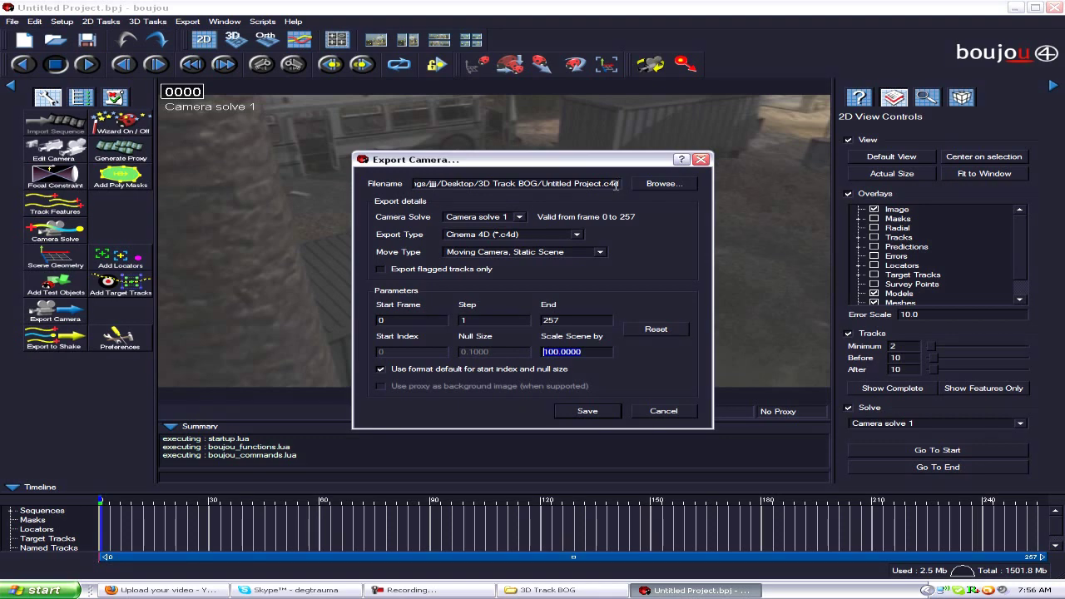
{"action": "left_click", "coordinate": [663, 411]}
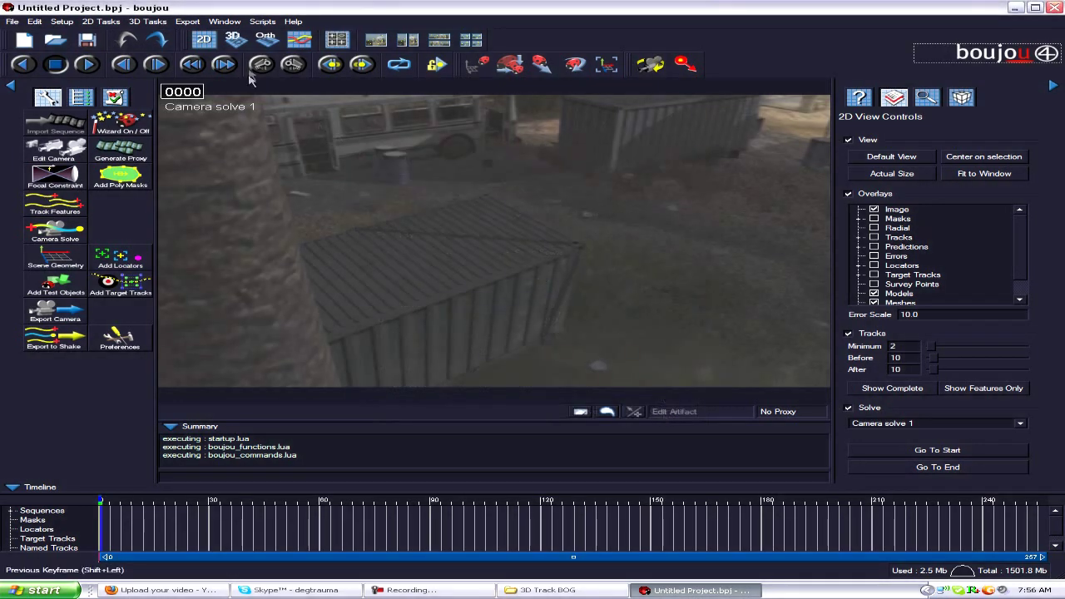
Review the sequence export settings and cancel without exporting
{"action": "left_click", "coordinate": [188, 21]}
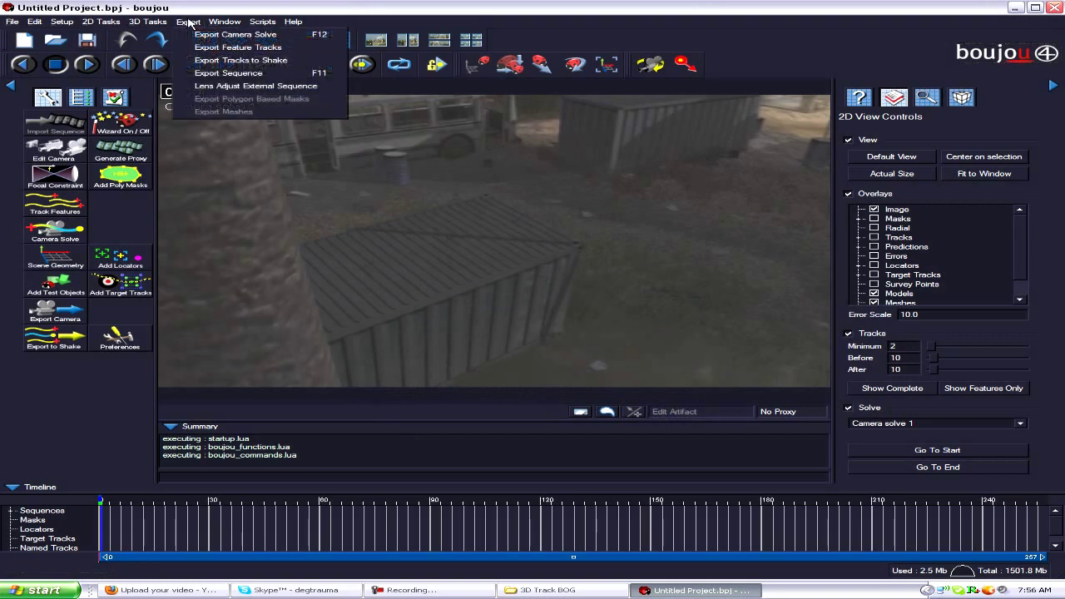
{"action": "left_click", "coordinate": [213, 75]}
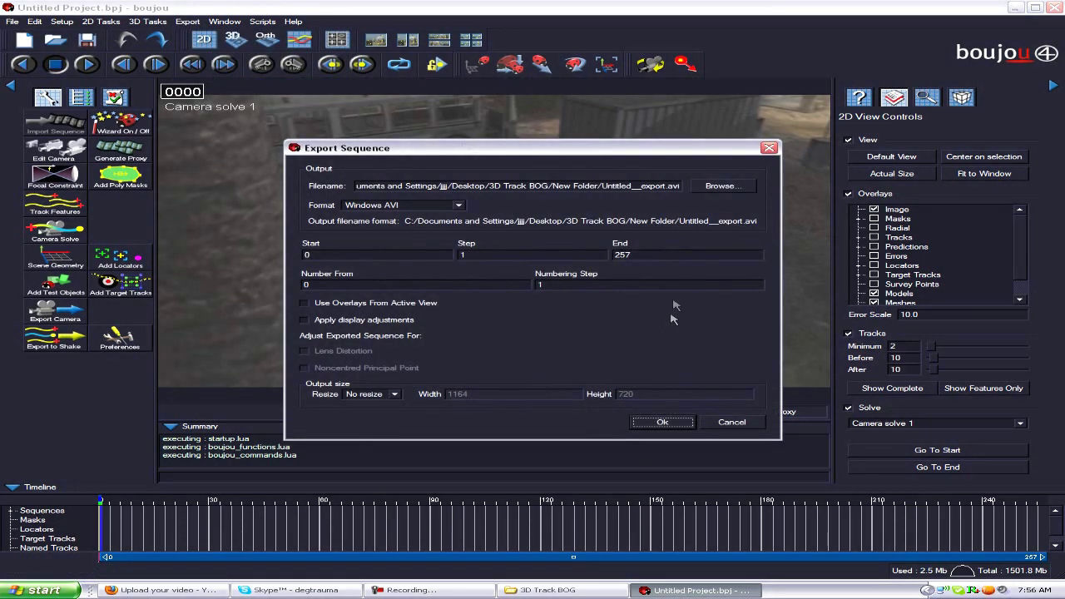
{"action": "left_click", "coordinate": [732, 422]}
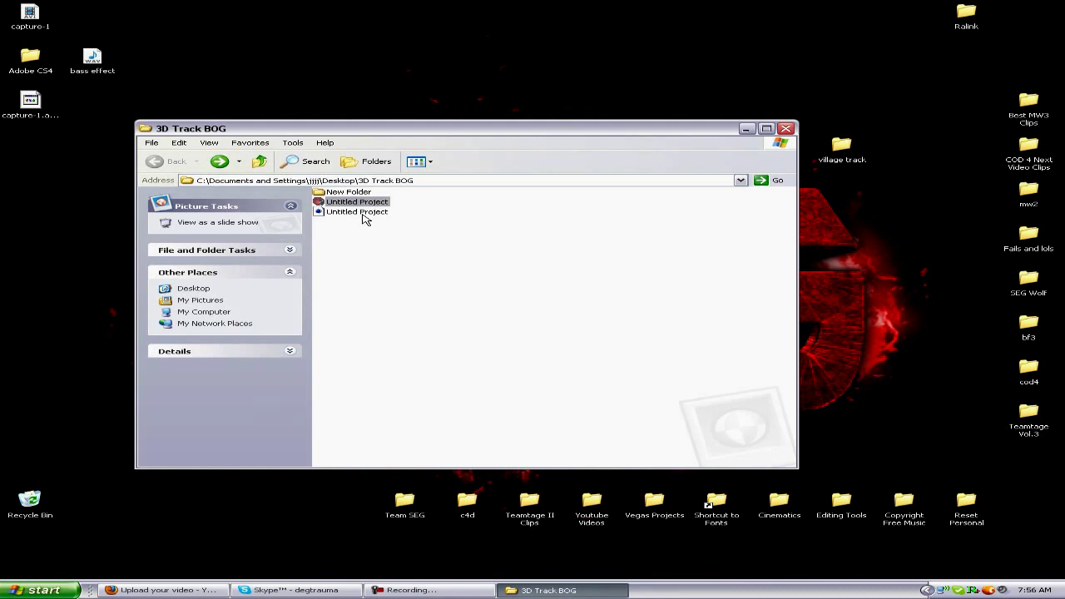
Open the Untitled Project.c4d scene from 3D Track BOG in Cinema 4D
{"action": "left_click_drag", "start_coordinate": [363, 215], "coordinate": [367, 218]}
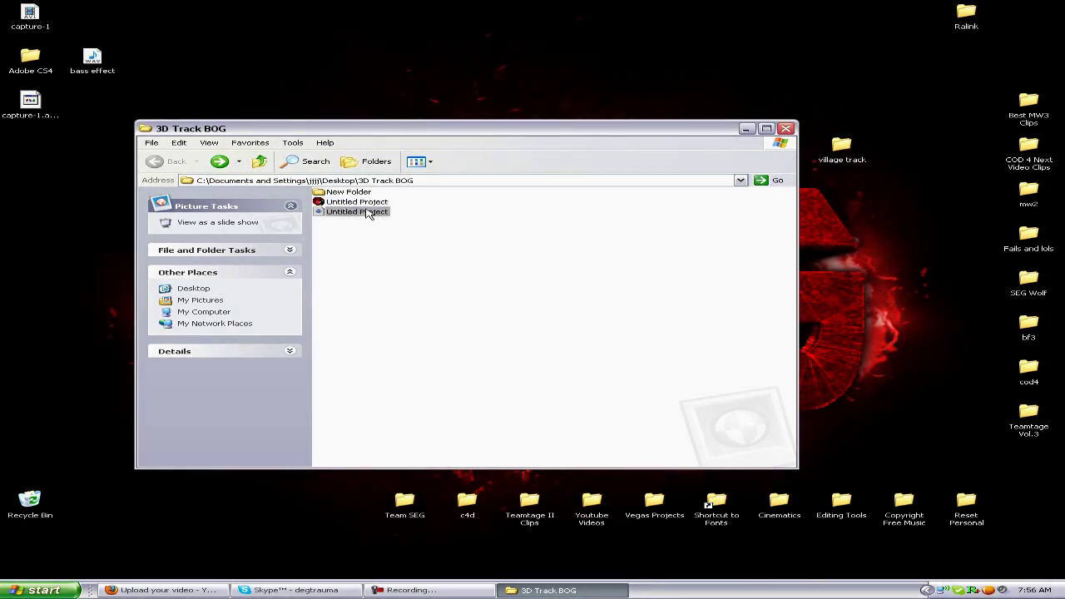
{"action": "double_click", "coordinate": [367, 213]}
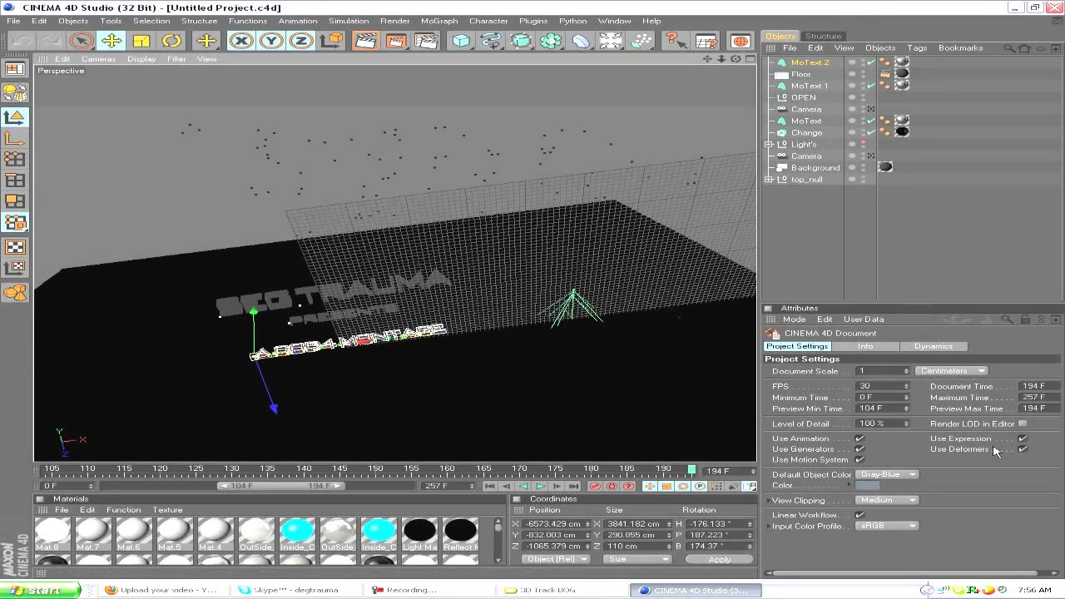
Inspect the Background object's texture tag, which uses the Mat material
{"action": "left_click", "coordinate": [814, 243]}
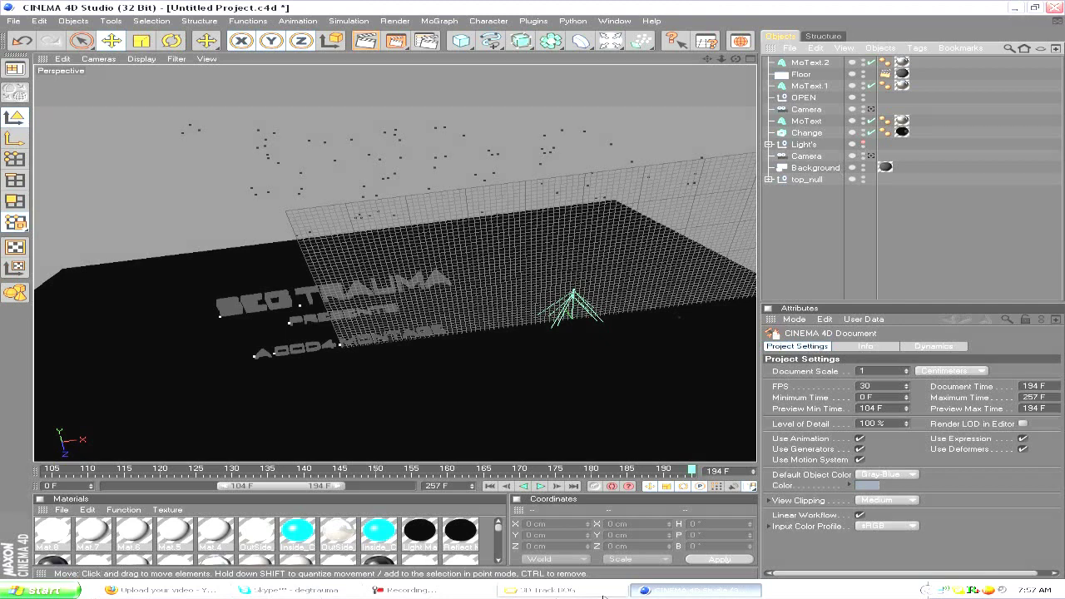
{"action": "left_click", "coordinate": [667, 593]}
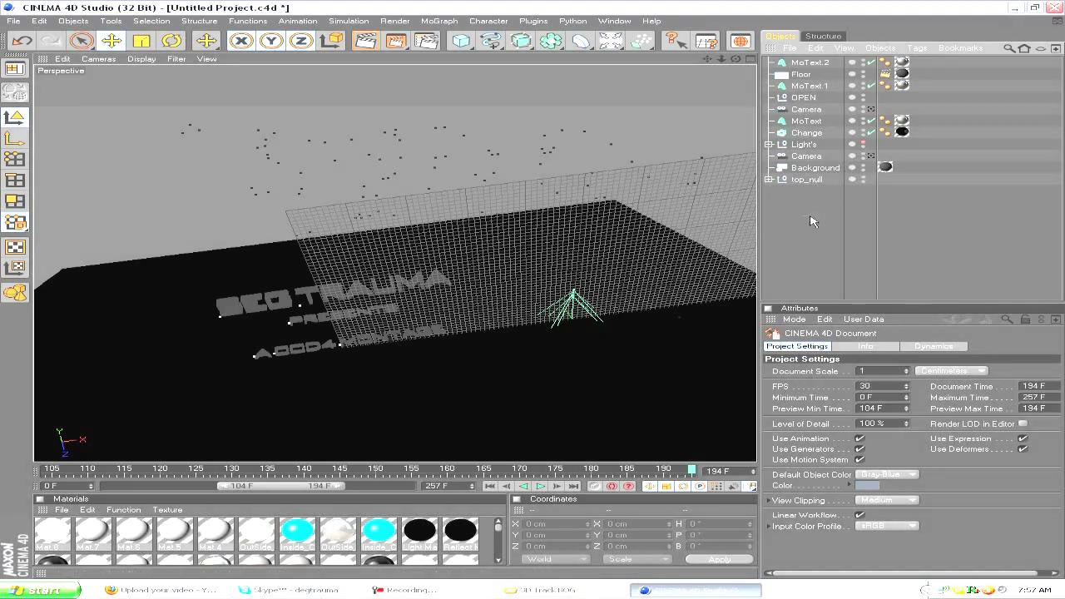
{"action": "left_click", "coordinate": [886, 168]}
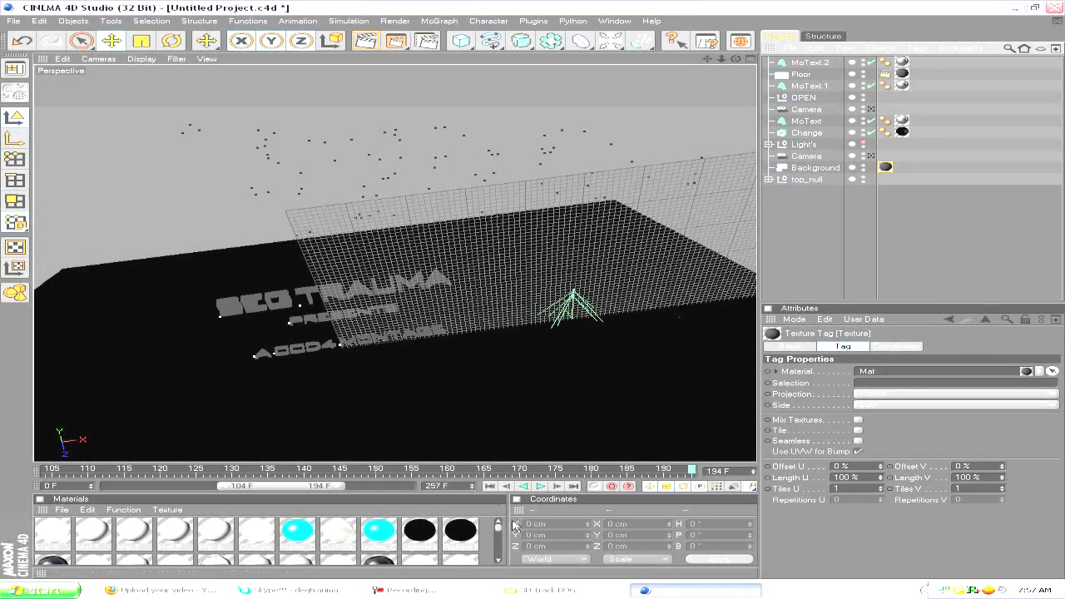
{"action": "scroll", "coordinate": [504, 532], "scroll_direction": "down", "scroll_amount": 2}
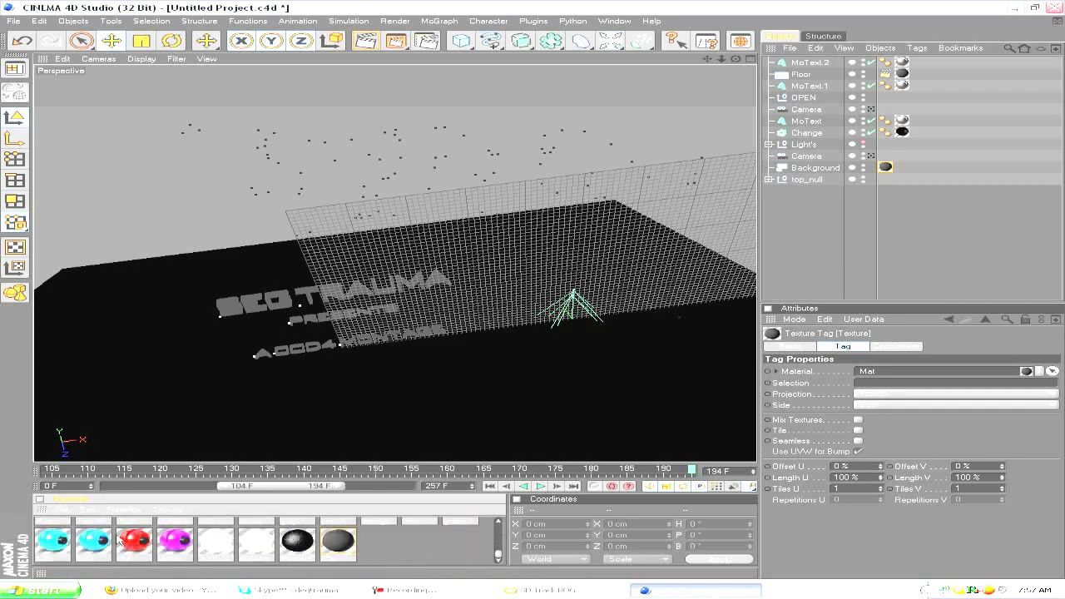
{"action": "left_click", "coordinate": [63, 511]}
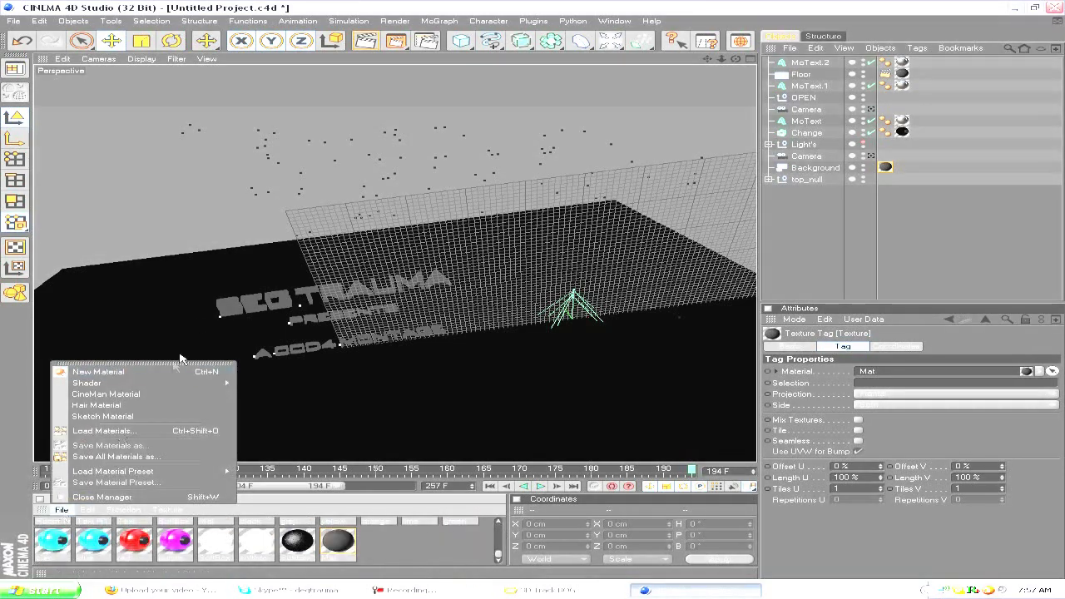
Add a new material and open Mat in the Material Editor
{"action": "left_click", "coordinate": [167, 377]}
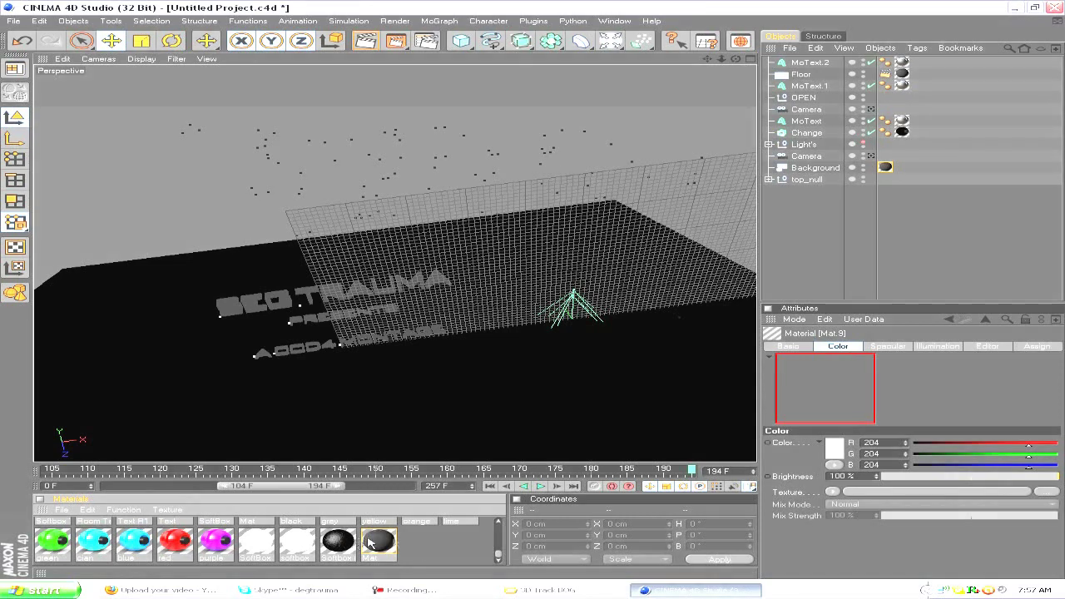
{"action": "left_click", "coordinate": [394, 541]}
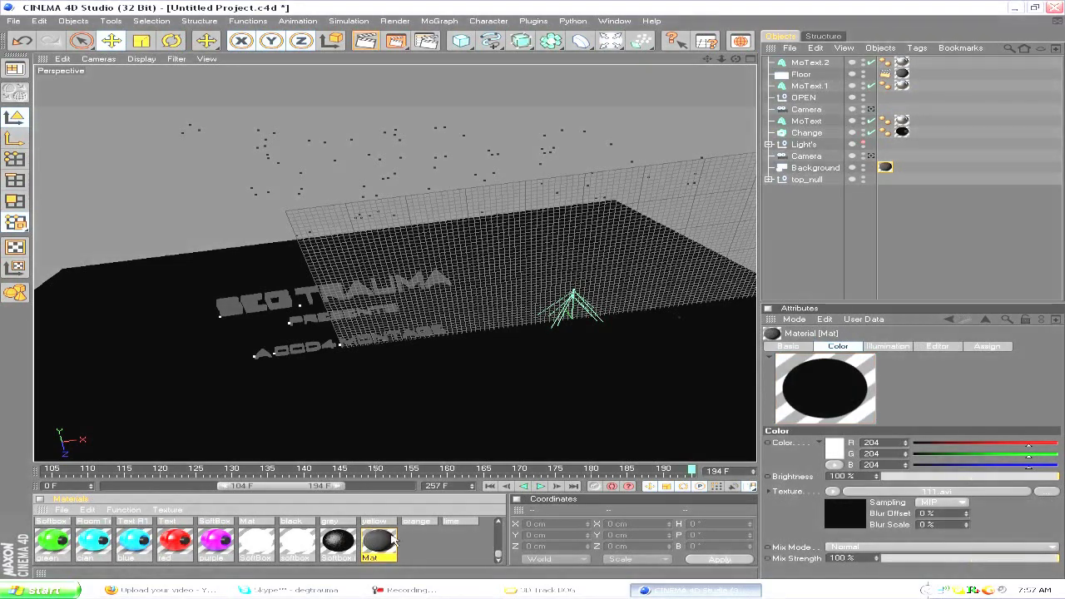
{"action": "double_click", "coordinate": [370, 542]}
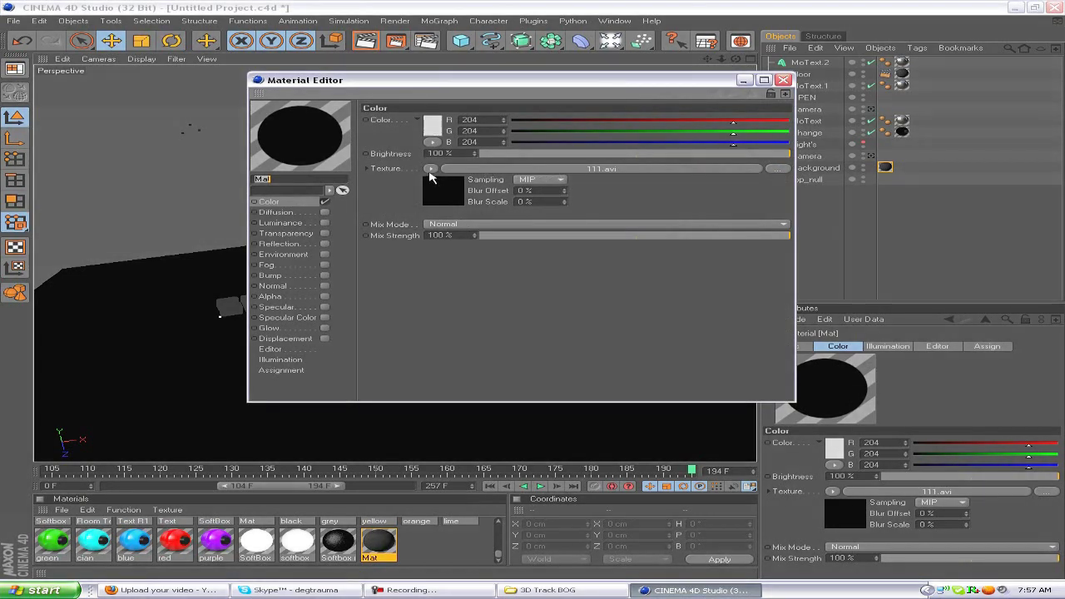
Start loading a new colour texture image but cancel, keeping 111.avi
{"action": "left_click", "coordinate": [431, 169]}
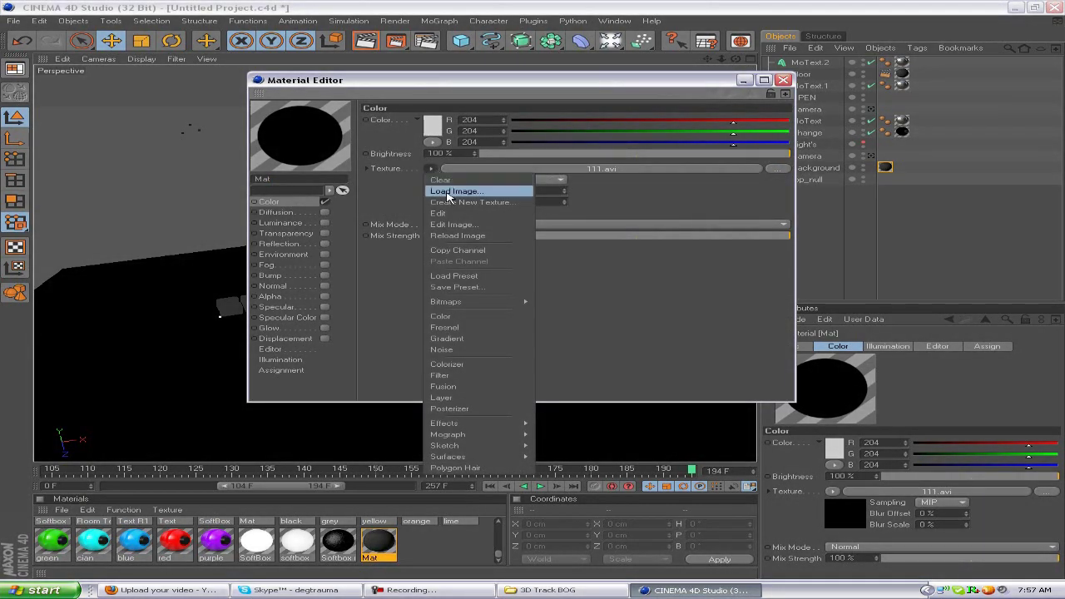
{"action": "left_click", "coordinate": [454, 190]}
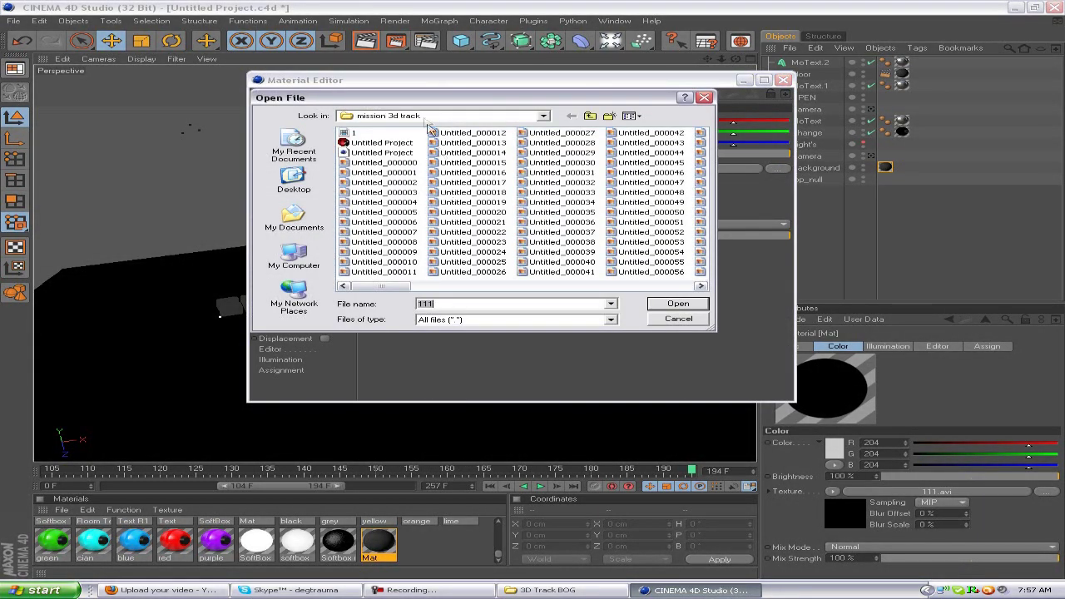
{"action": "left_click", "coordinate": [353, 134]}
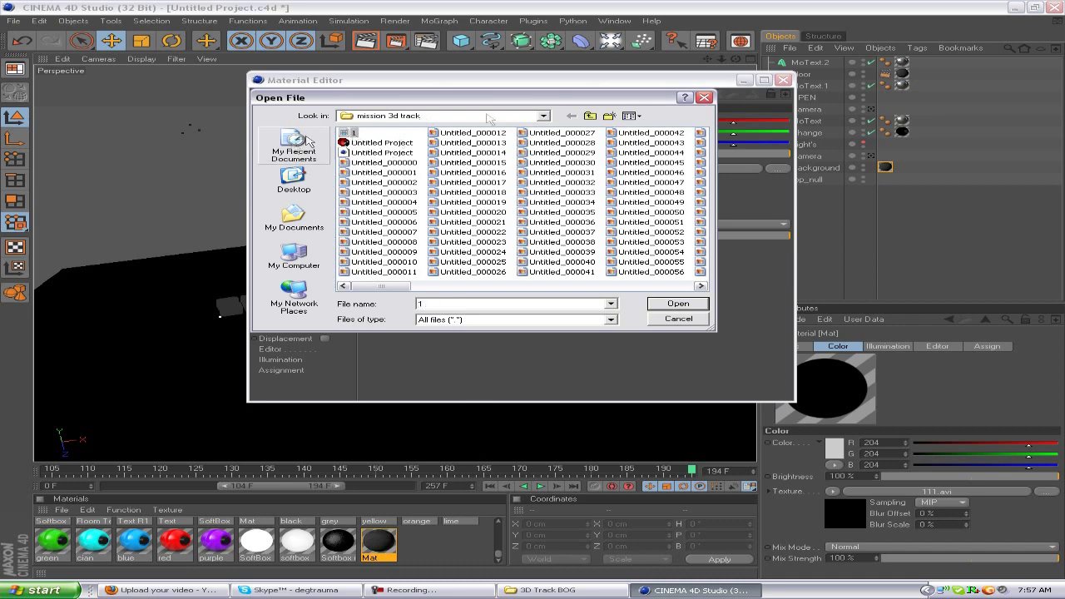
{"action": "left_click", "coordinate": [679, 319]}
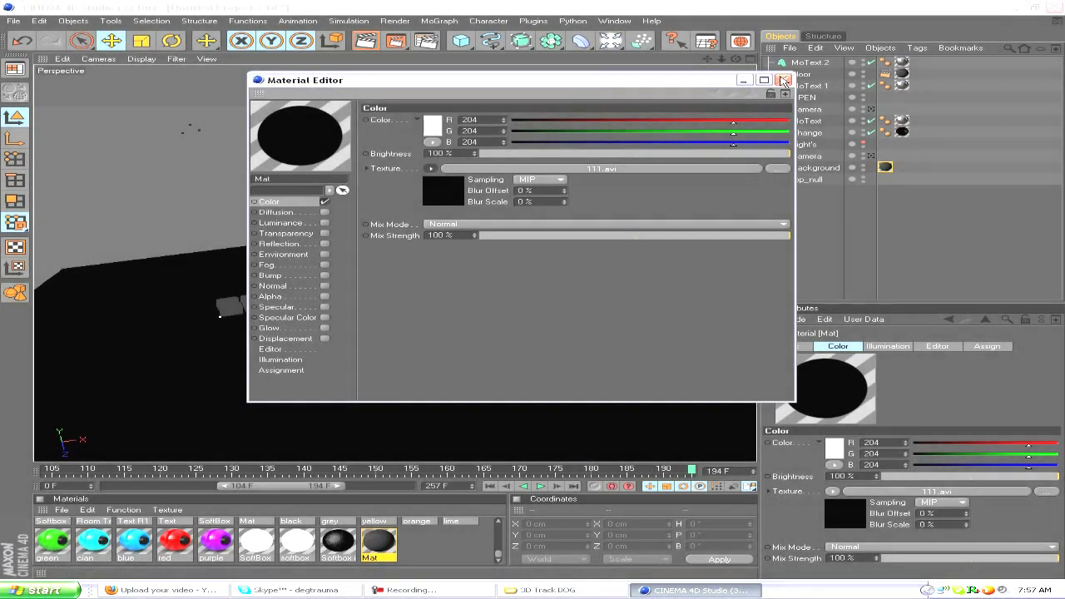
{"action": "left_click", "coordinate": [784, 80]}
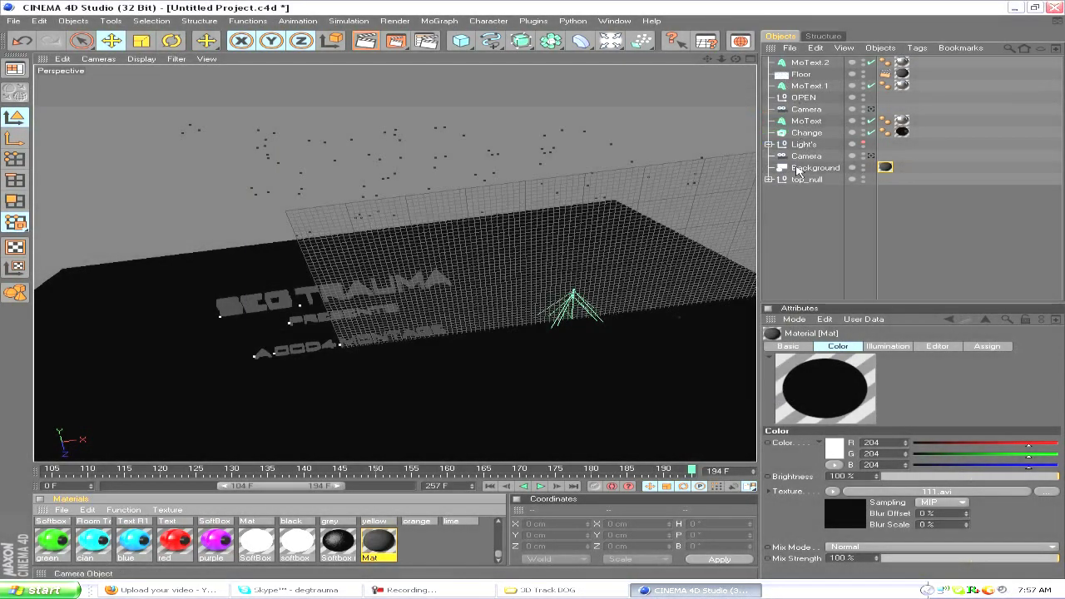
{"action": "left_click", "coordinate": [802, 171]}
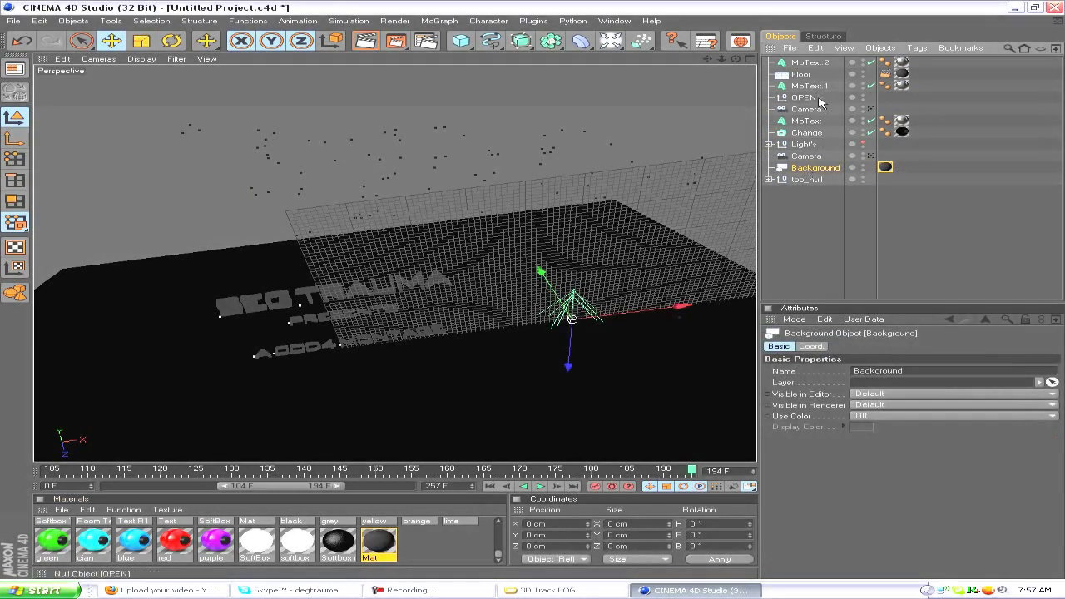
{"action": "left_click", "coordinate": [824, 77]}
{"action": "left_click", "coordinate": [901, 75]}
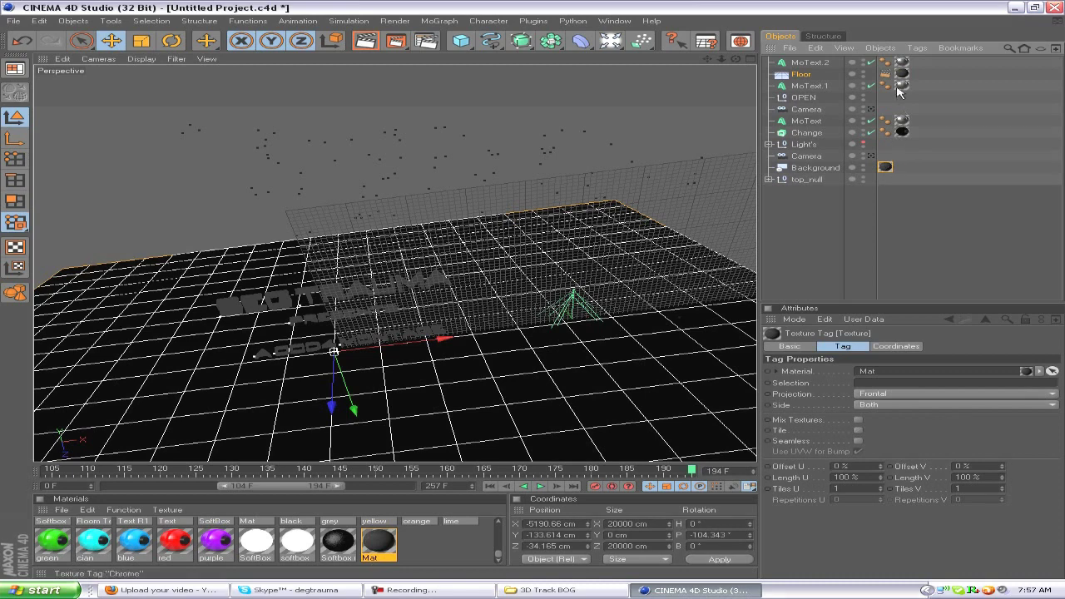
{"action": "left_click", "coordinate": [813, 74]}
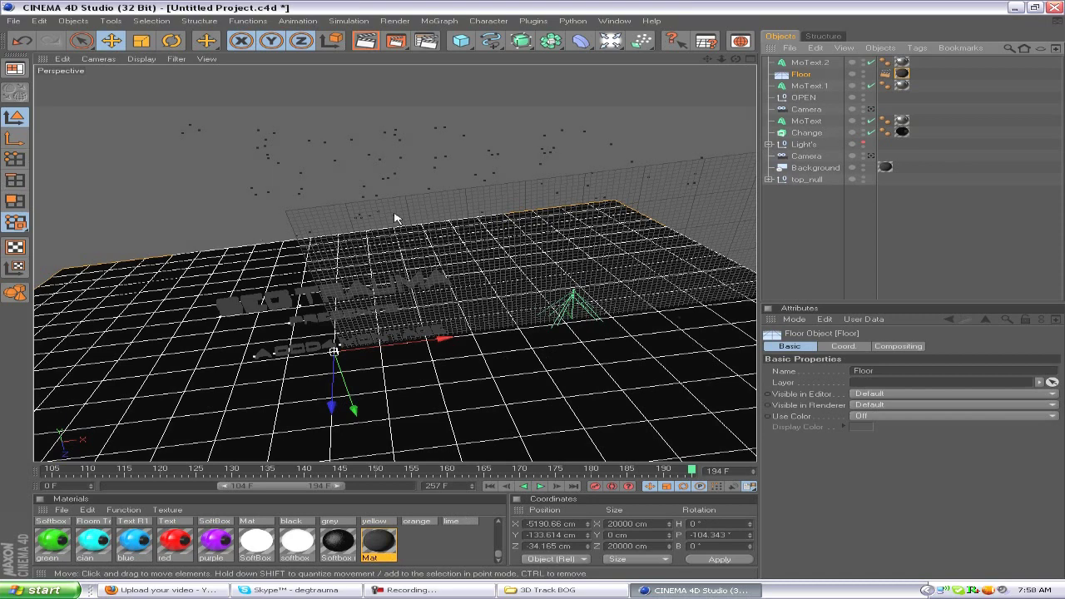
{"action": "left_click", "coordinate": [784, 65]}
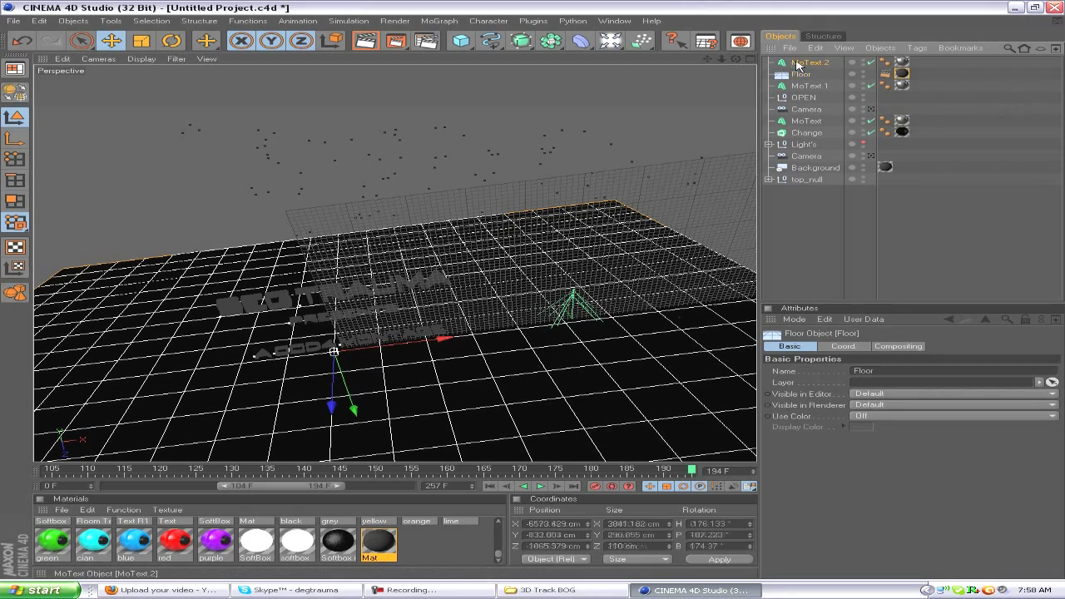
{"action": "left_click", "coordinate": [804, 123]}
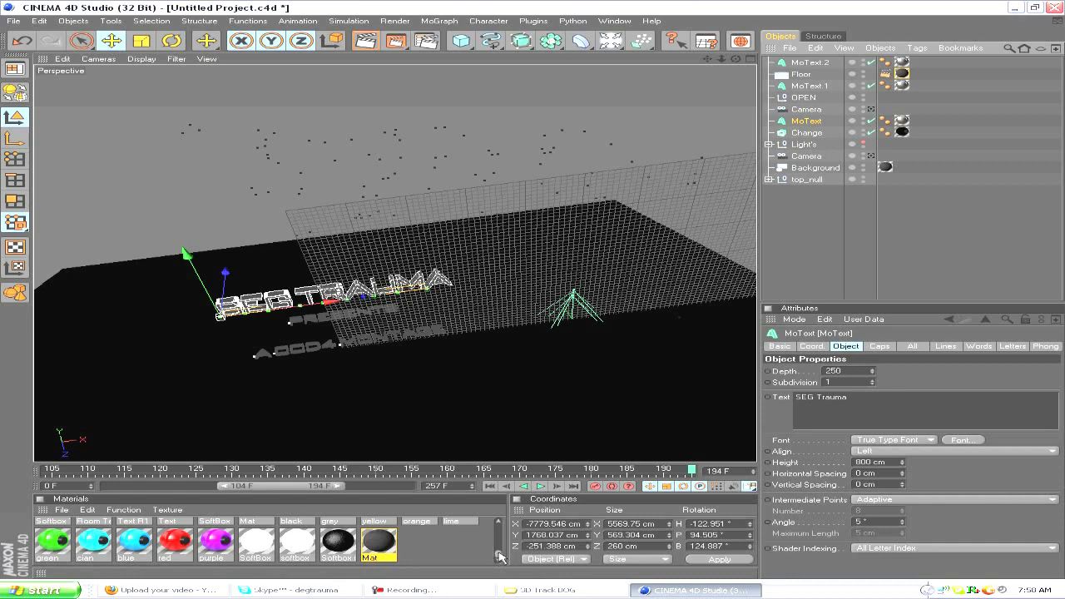
{"action": "left_click_drag", "start_coordinate": [500, 555], "coordinate": [488, 528]}
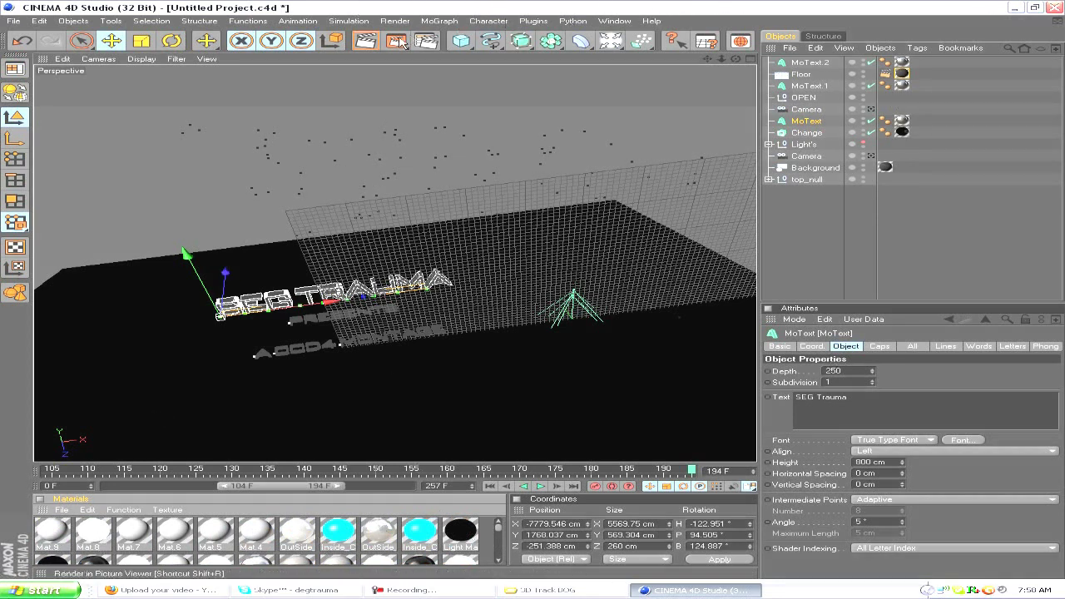
Review render output of 1164×720 at 30 fps, Manual frame range 110–257
{"action": "left_click", "coordinate": [426, 42]}
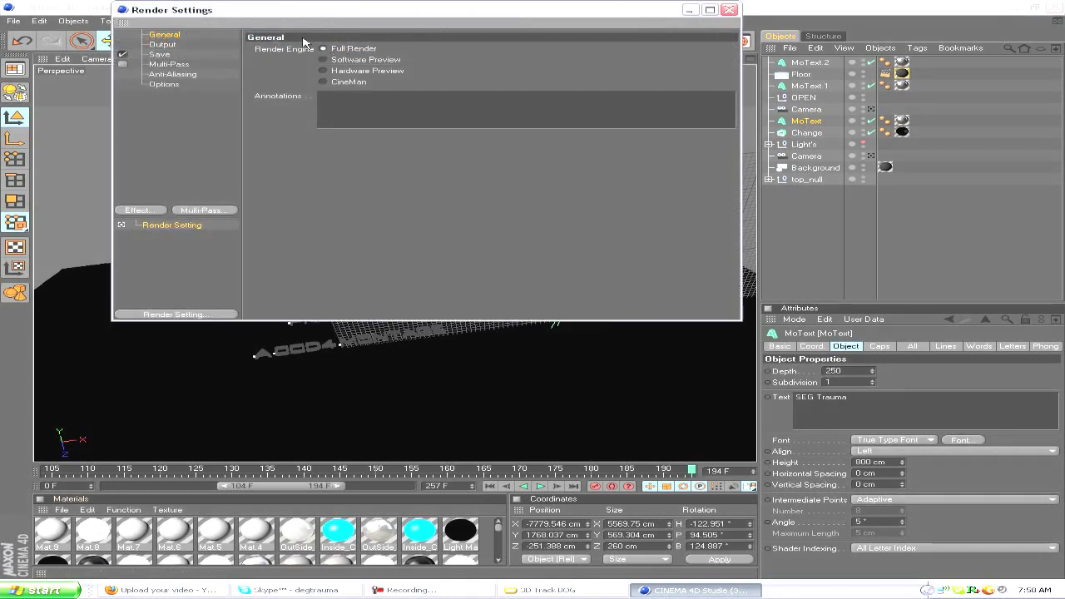
{"action": "left_click", "coordinate": [163, 44]}
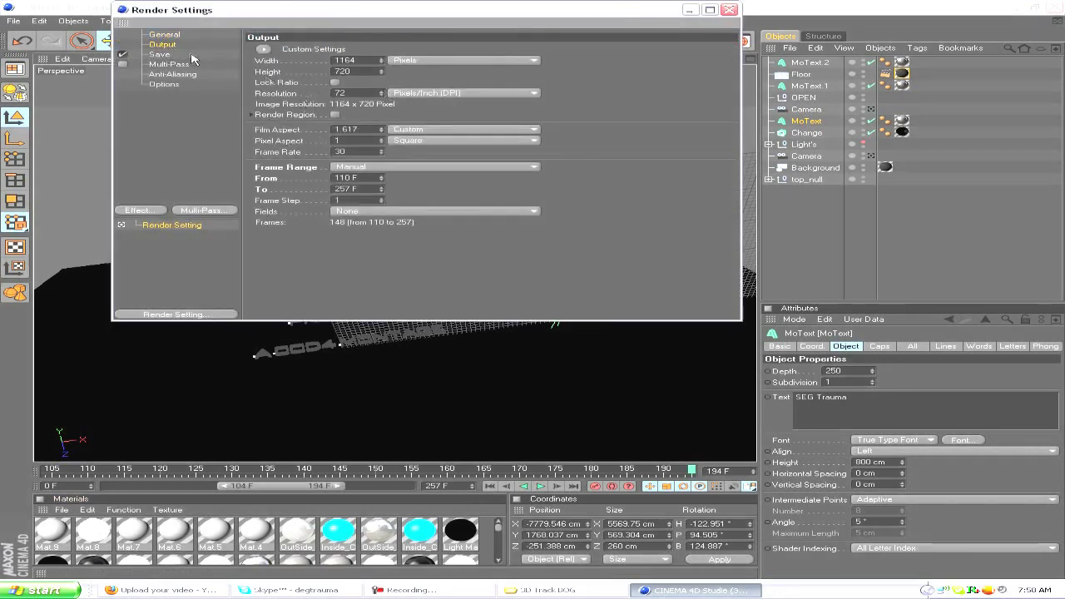
{"action": "left_click", "coordinate": [168, 56]}
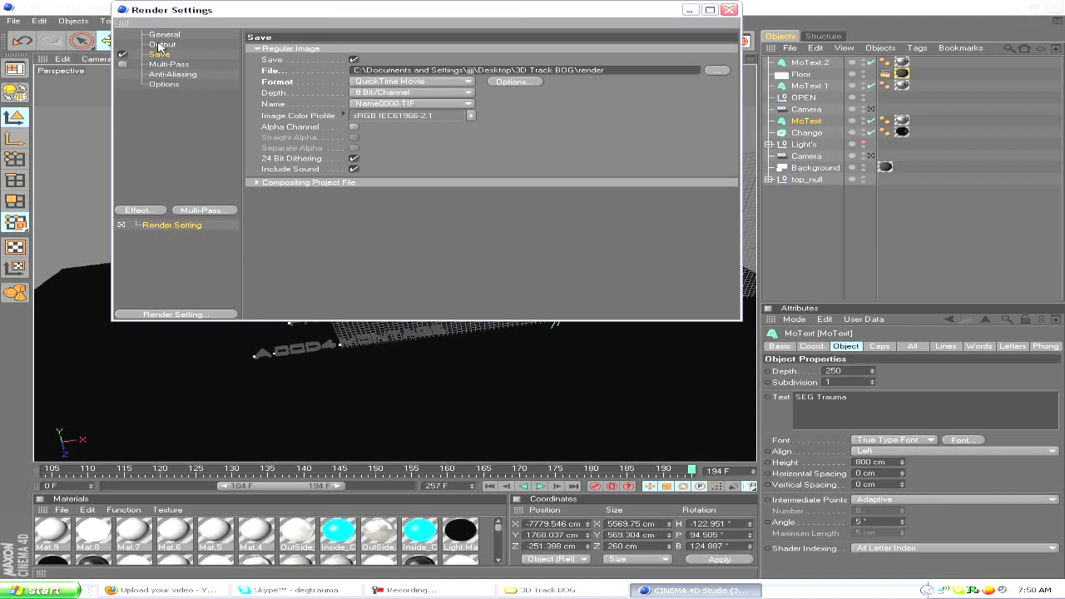
{"action": "left_click", "coordinate": [161, 45]}
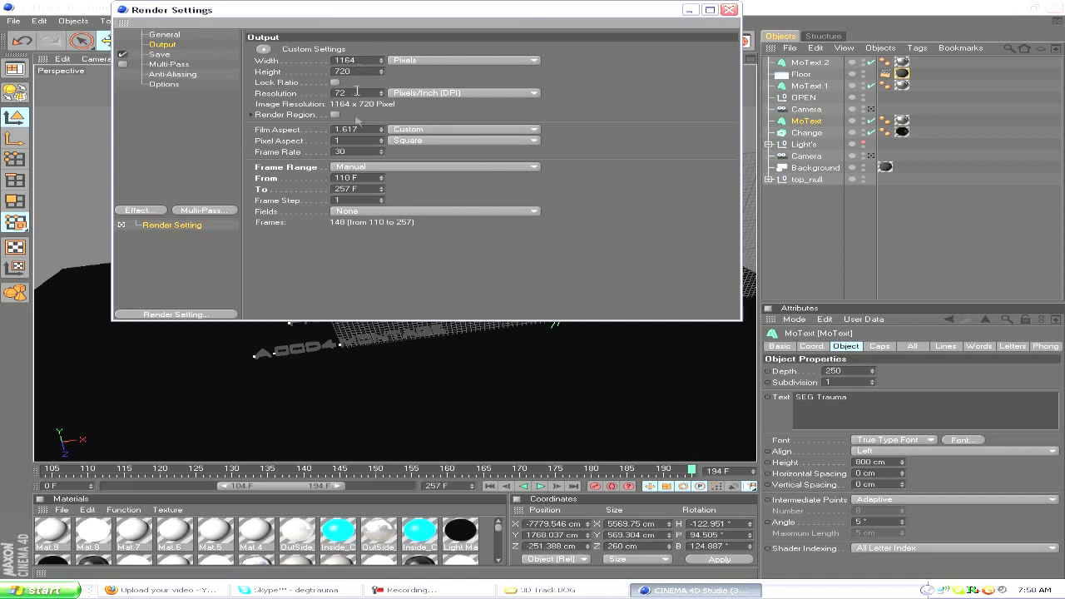
{"action": "left_click", "coordinate": [417, 167]}
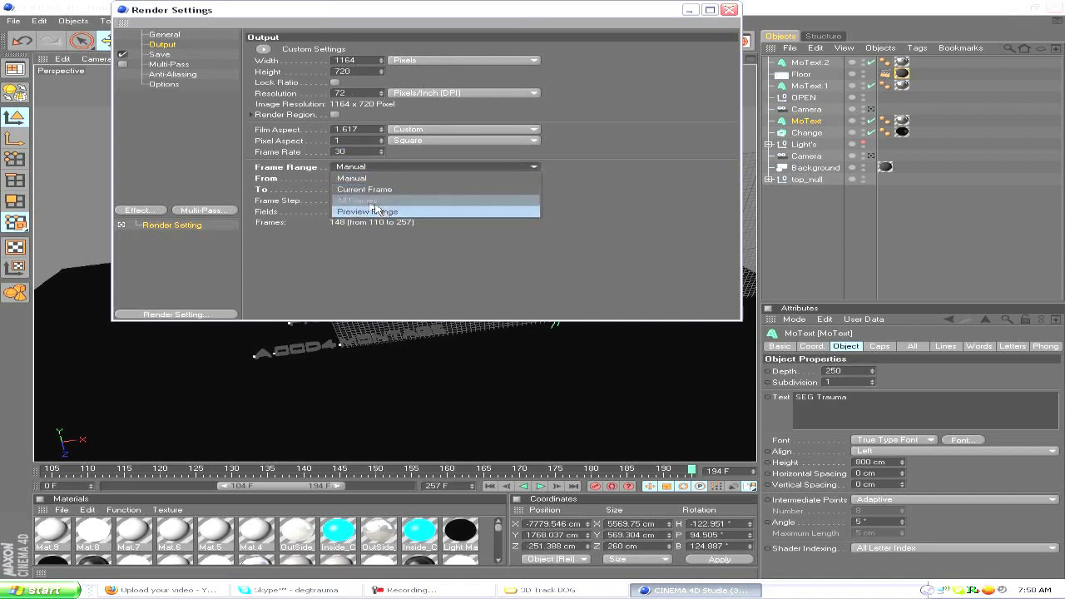
{"action": "left_click", "coordinate": [291, 196]}
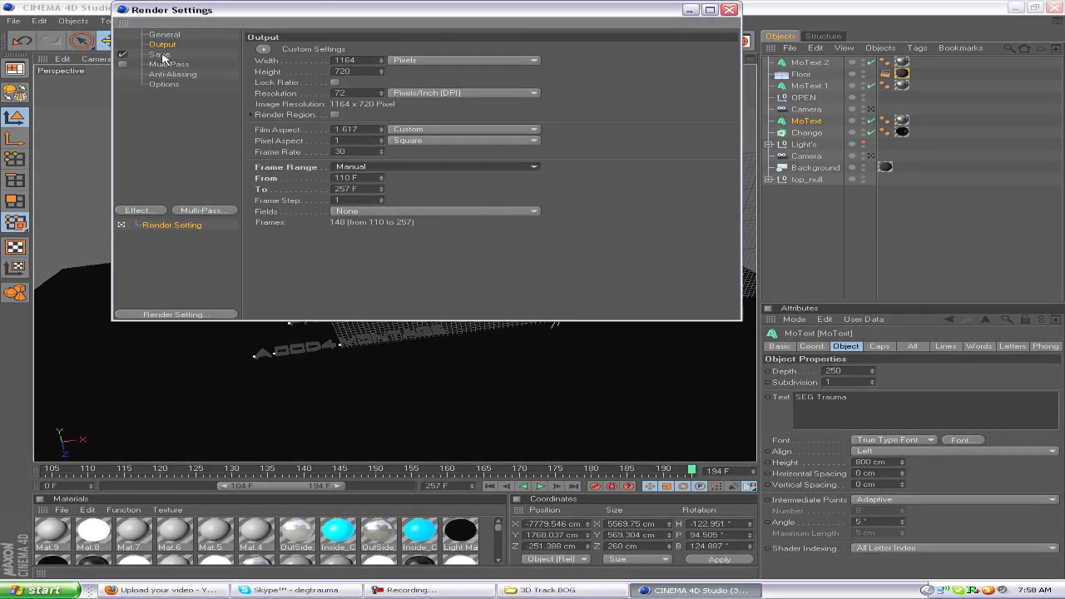
{"action": "left_click", "coordinate": [160, 55]}
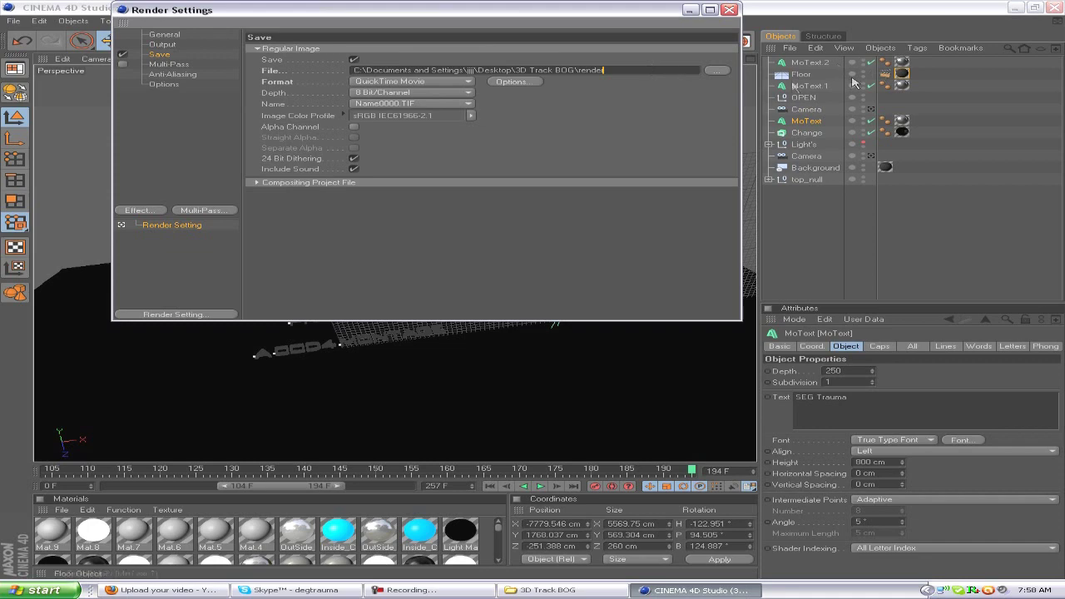
Keep saving as QuickTime Movie 'render' in 3D Track BOG and close Render Settings
{"action": "left_click", "coordinate": [717, 70]}
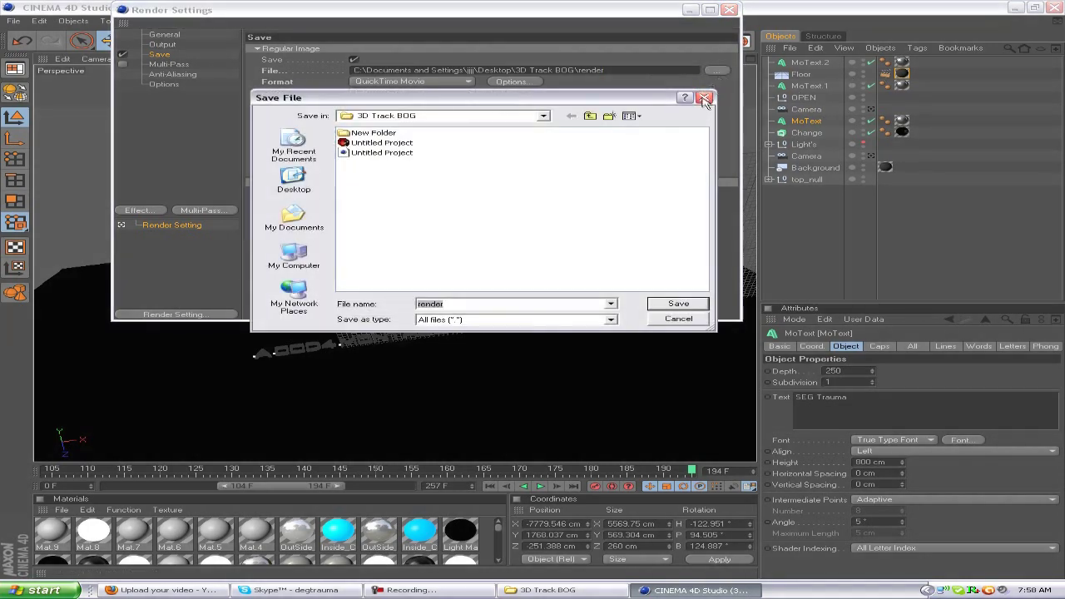
{"action": "left_click", "coordinate": [704, 99]}
{"action": "left_click", "coordinate": [468, 82]}
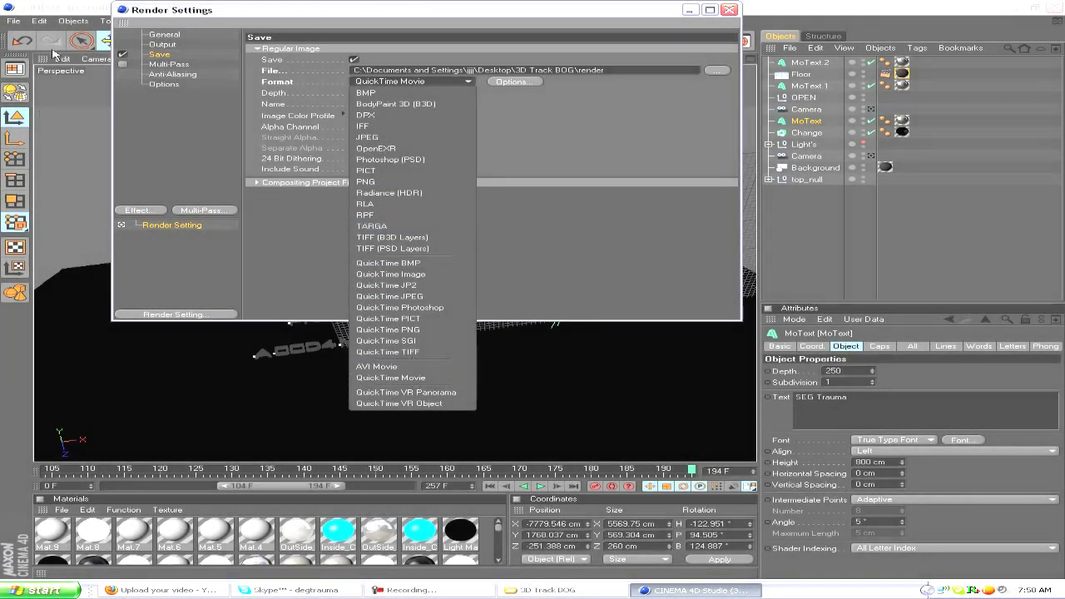
{"action": "left_click", "coordinate": [255, 124]}
{"action": "left_click", "coordinate": [730, 10]}
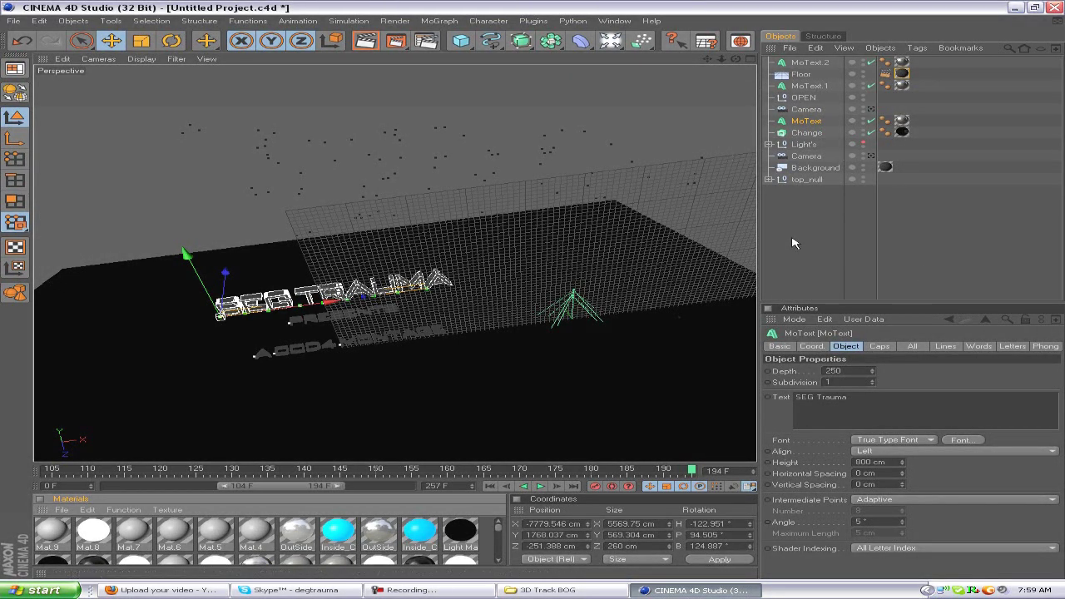
Deselect the MoText object and minimize Cinema 4D to show the 3D Track BOG folder
{"action": "left_click", "coordinate": [797, 239]}
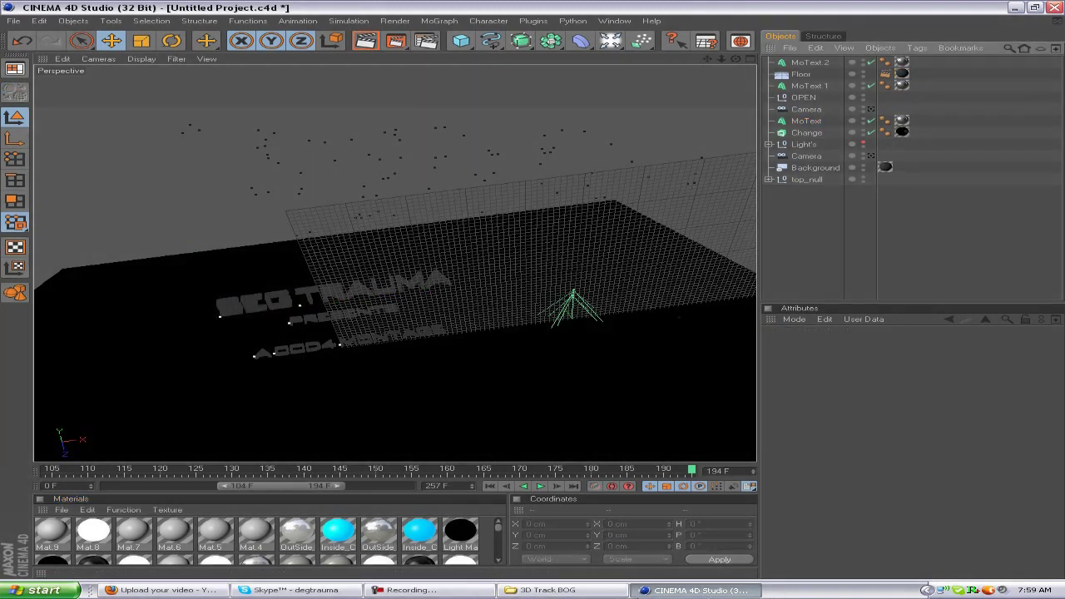
{"action": "left_click", "coordinate": [691, 590]}
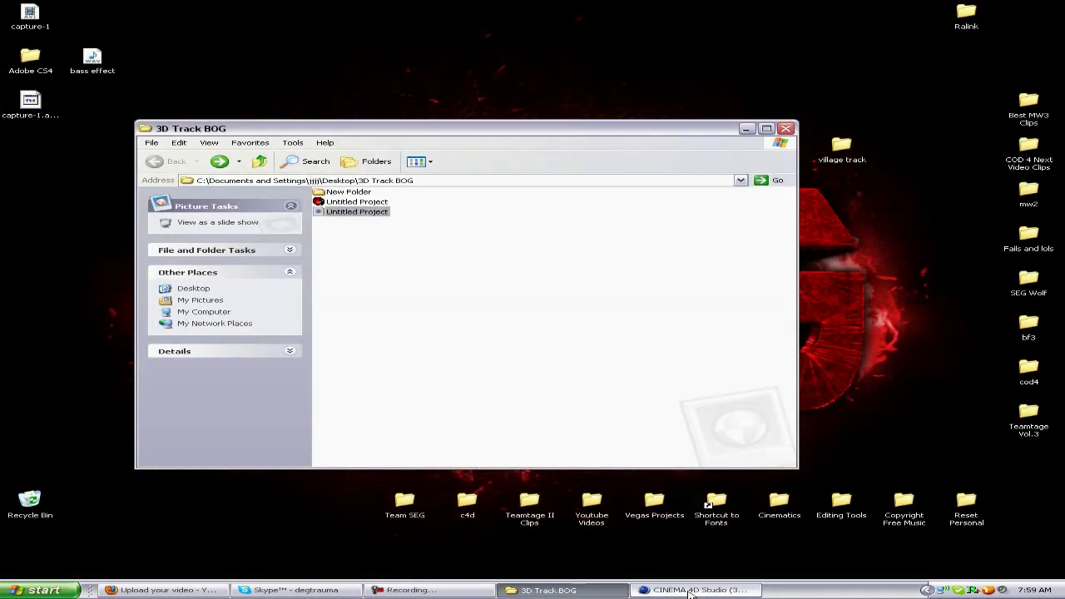